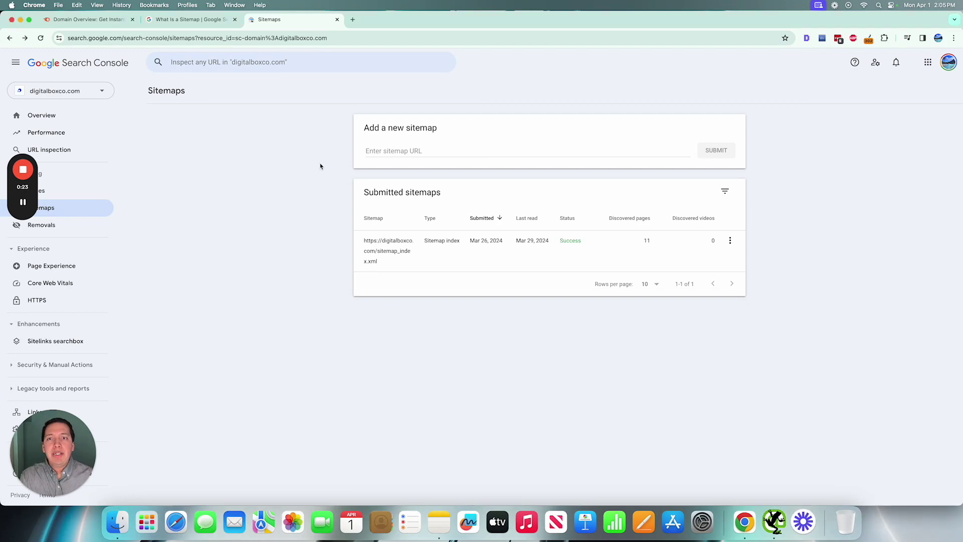
Step: Switch from the Search Console Sitemaps report to Google's 'Learn about sitemaps' documentation
left_click(207, 20)
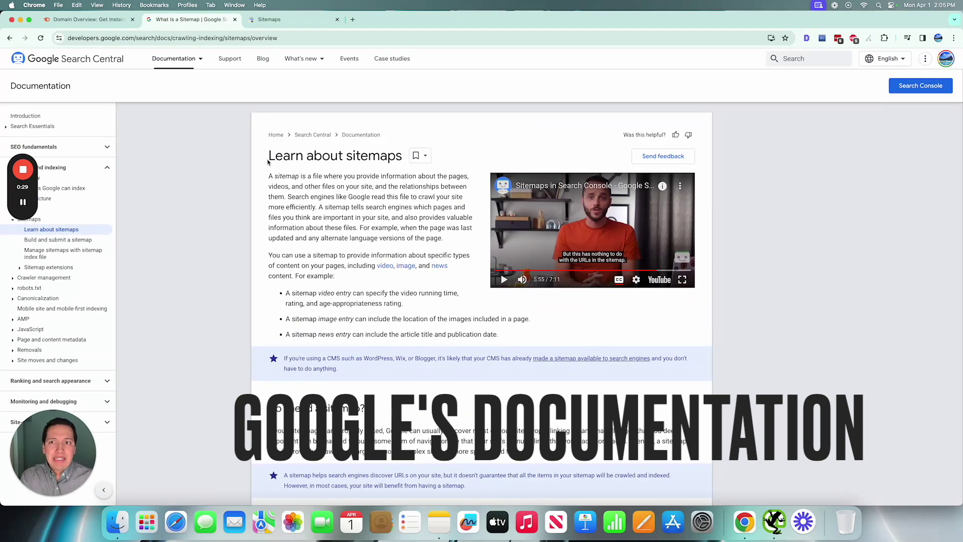
Step: Scroll through the sitemap guidance on Google's 'Learn about sitemaps' page
scroll(443, 206, "down", 3)
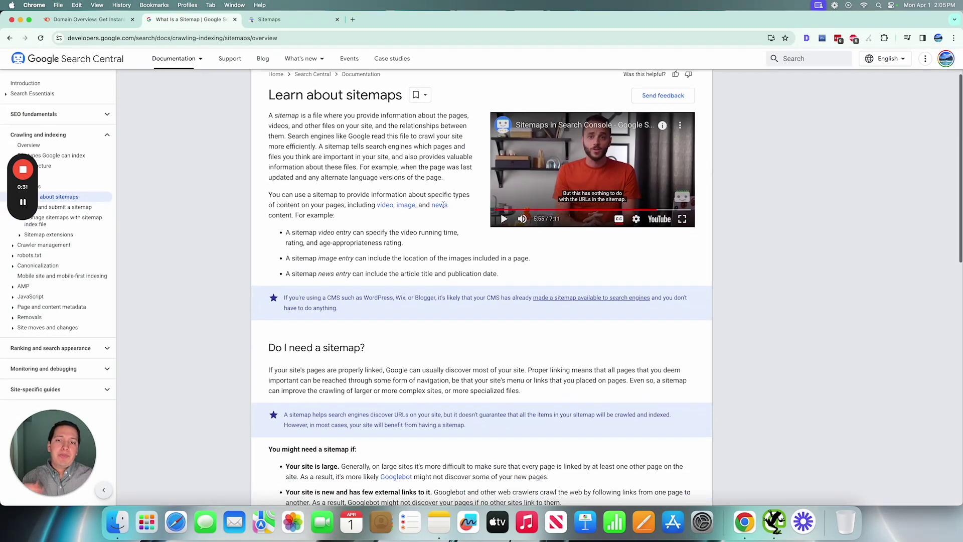
scroll(443, 205, "down", 5)
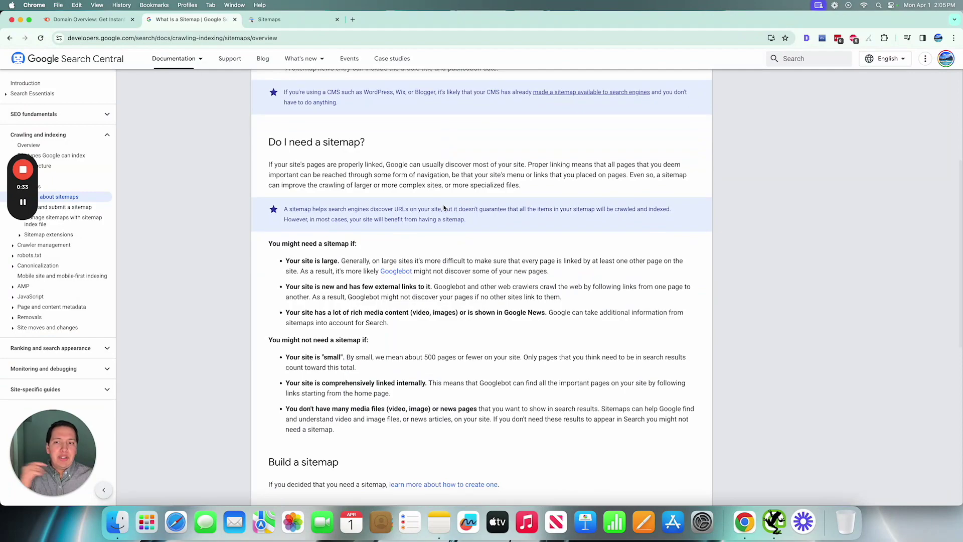
scroll(443, 208, "down", 2)
scroll(443, 207, "up", 5)
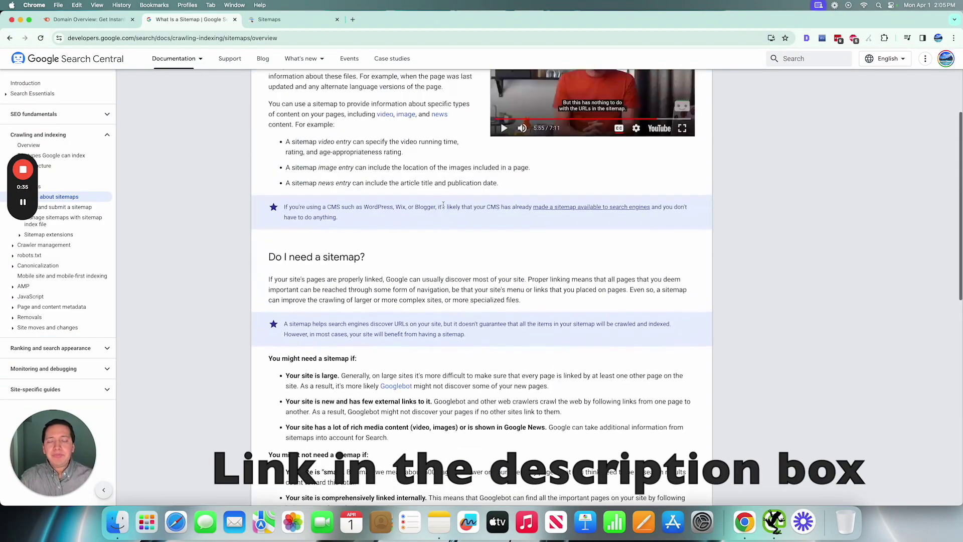
scroll(443, 206, "up", 4)
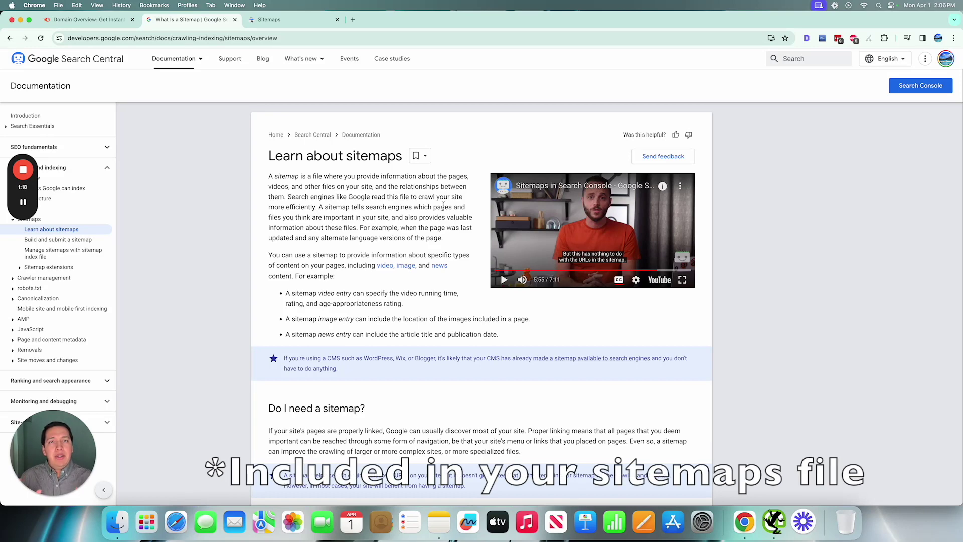
Step: Copy the submitted sitemap_index.xml URL from Search Console and paste it into a new tab
left_click(281, 19)
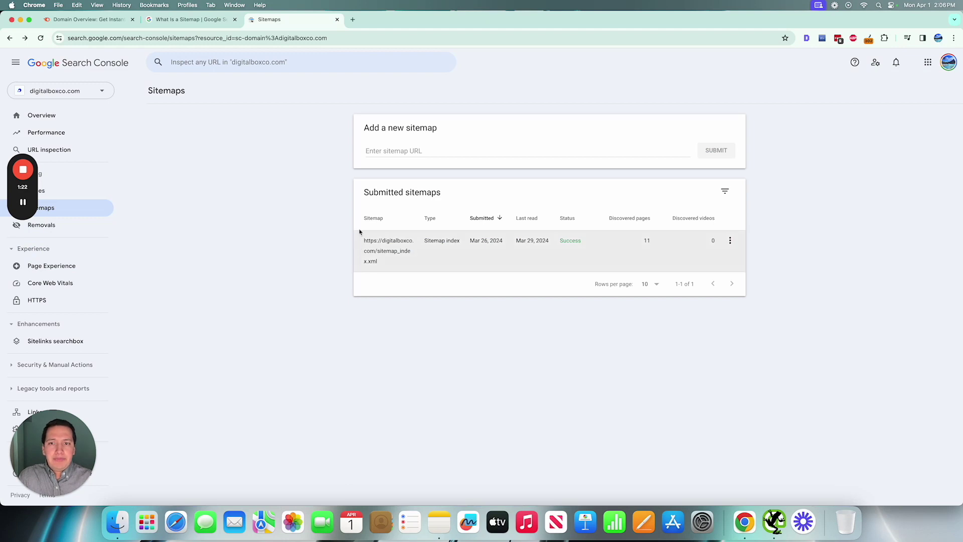
left_click_drag(365, 250, 393, 273)
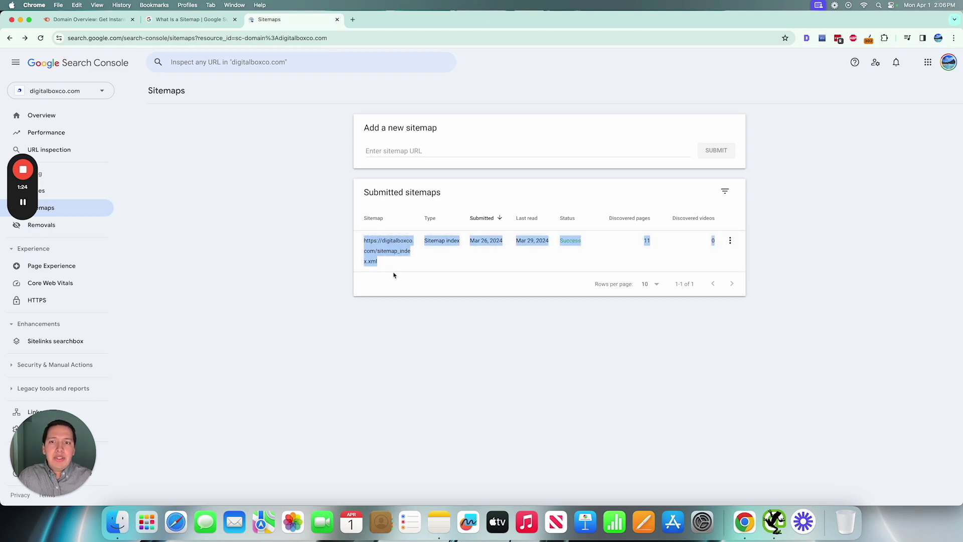
left_click(359, 243)
left_click_drag(360, 242, 380, 264)
key("super+c")
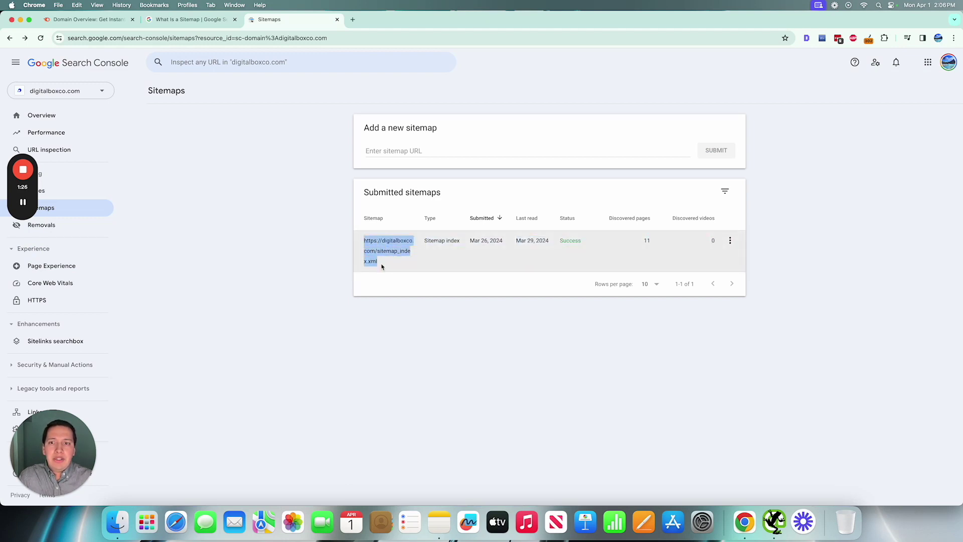
left_click(381, 264)
left_click(353, 20)
key("super+v")
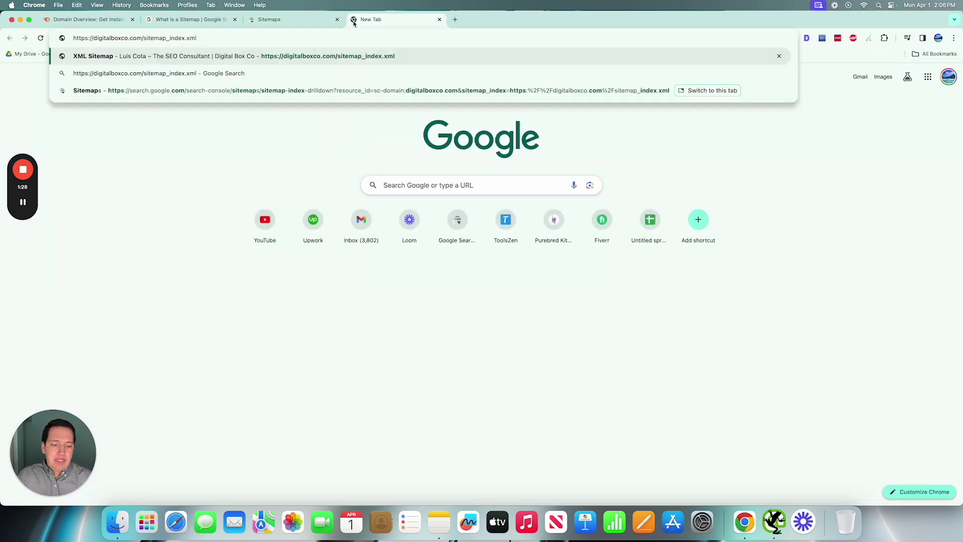
Step: Load the pasted sitemap_index.xml address and review the XML Sitemap heading
key("Return")
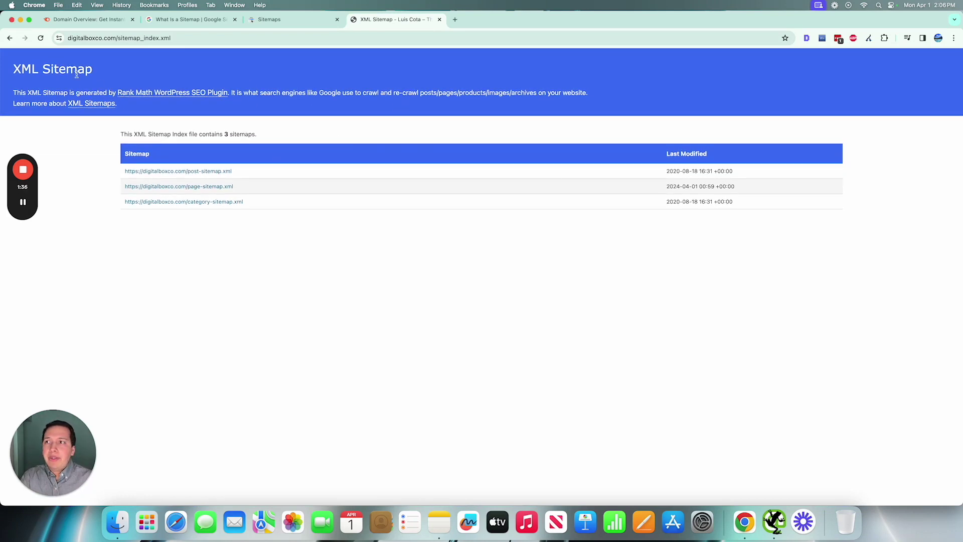
left_click_drag(15, 71, 82, 129)
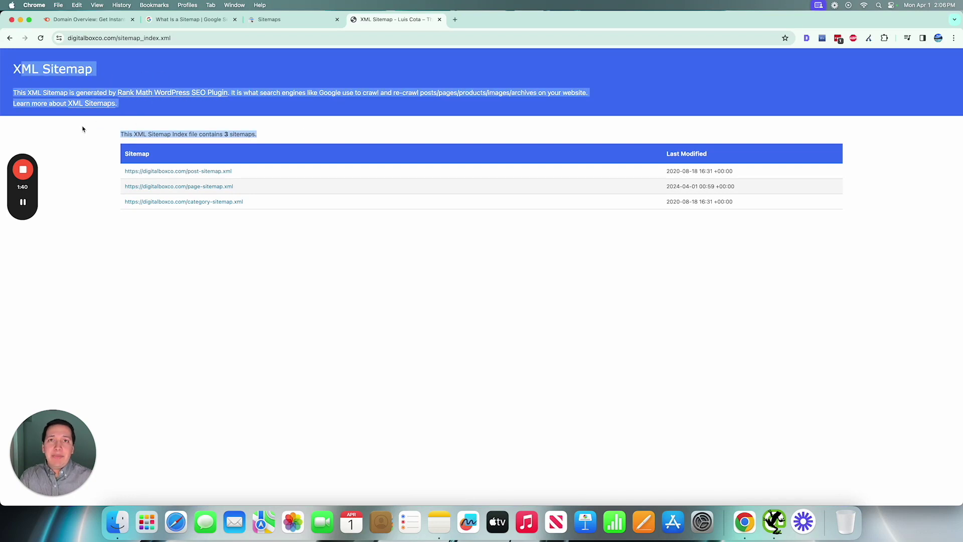
left_click(89, 127)
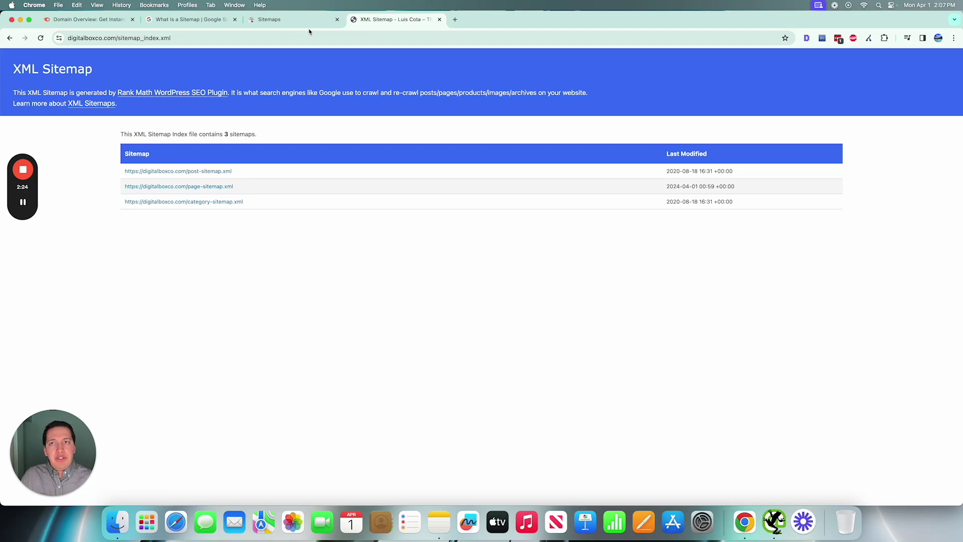
Step: Glance at the Search Console sitemap details, then confirm the index lists 3 sitemaps
left_click(310, 25)
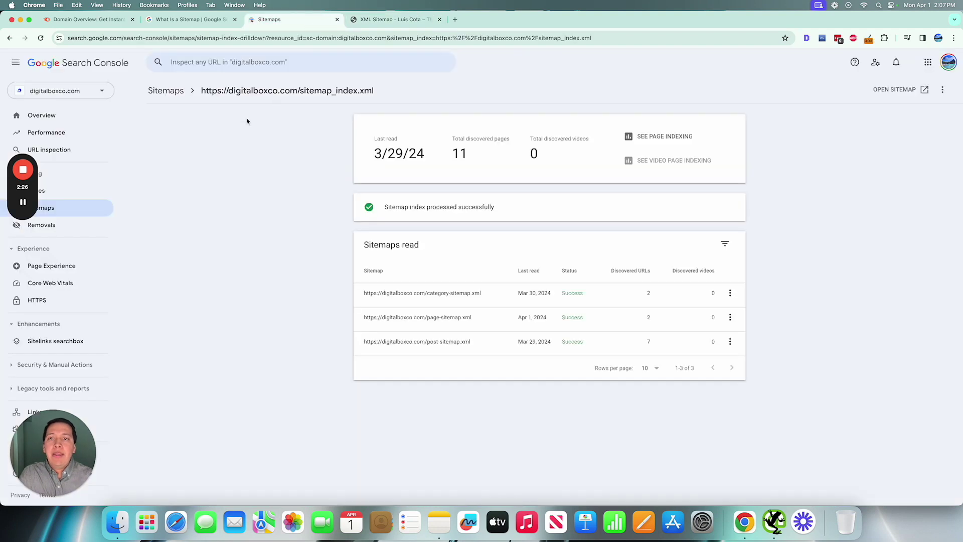
left_click(417, 21)
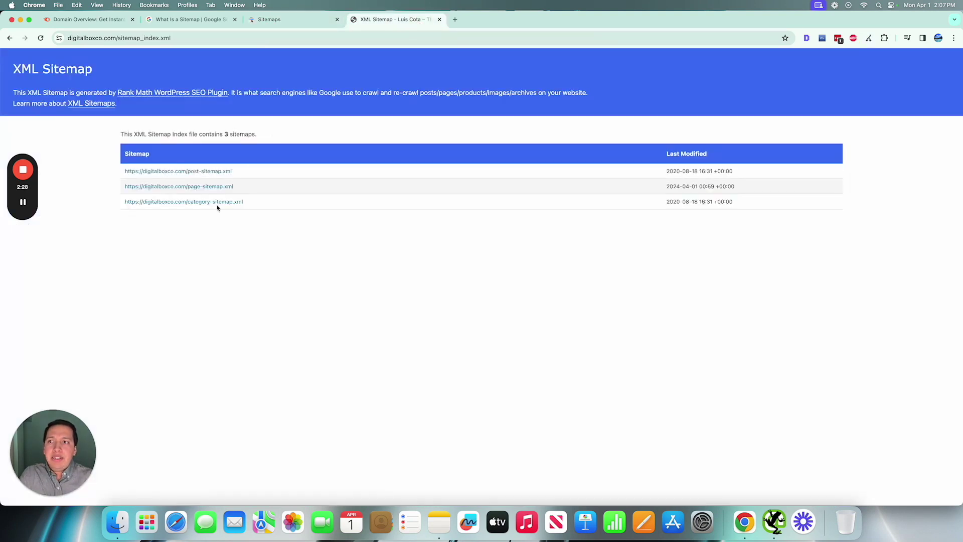
left_click_drag(120, 133, 782, 204)
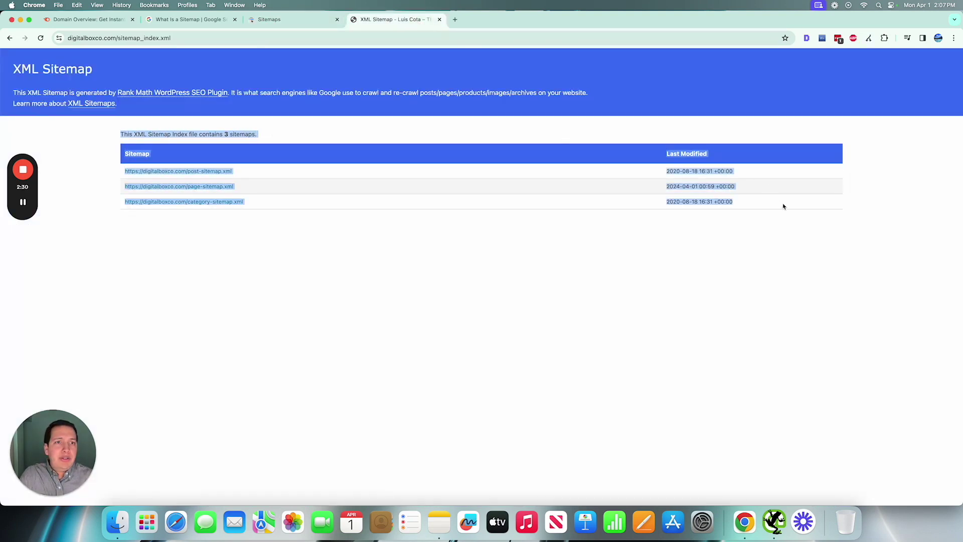
left_click(782, 205)
left_click_drag(119, 132, 308, 137)
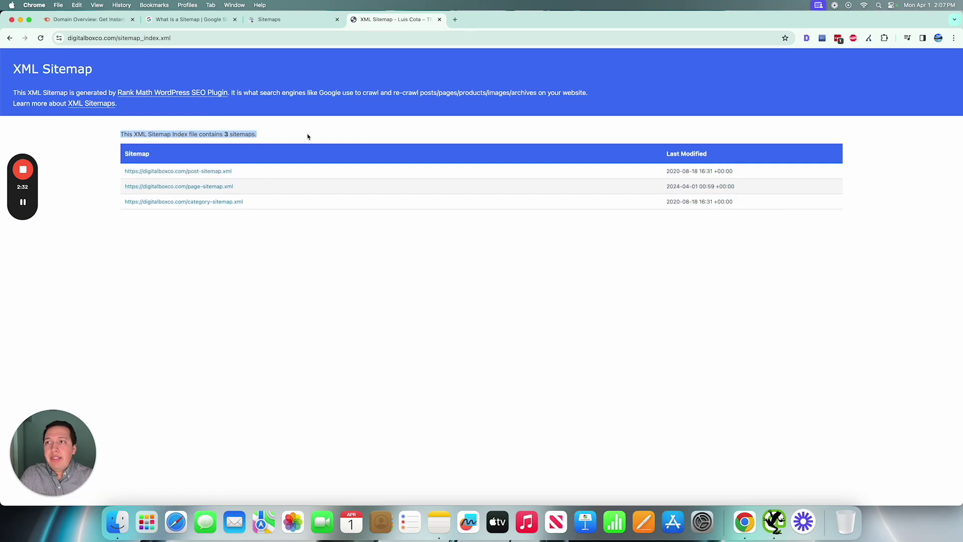
left_click(293, 136)
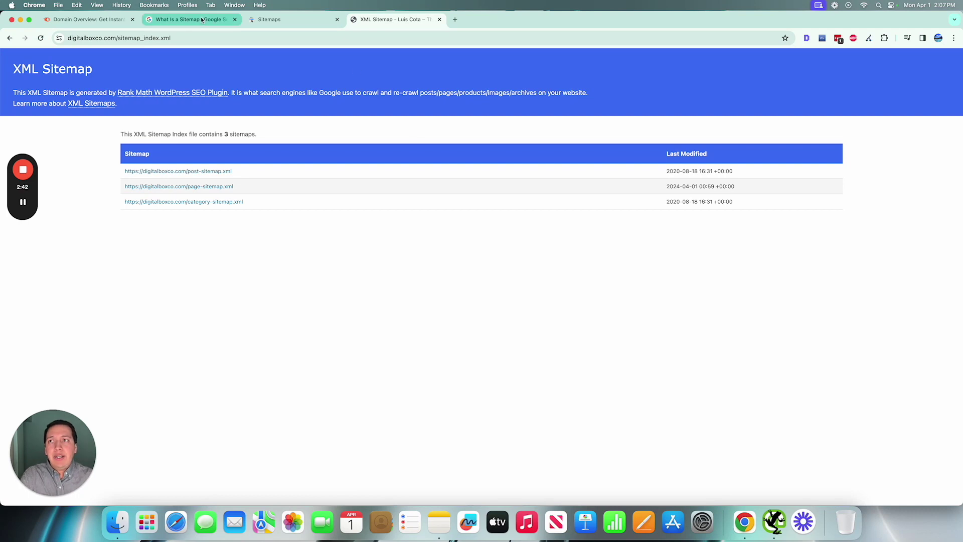
Step: Replace sitemap_index.xml with robots.txt in the address bar and load the site's robots.txt
left_click_drag(117, 40, 173, 40)
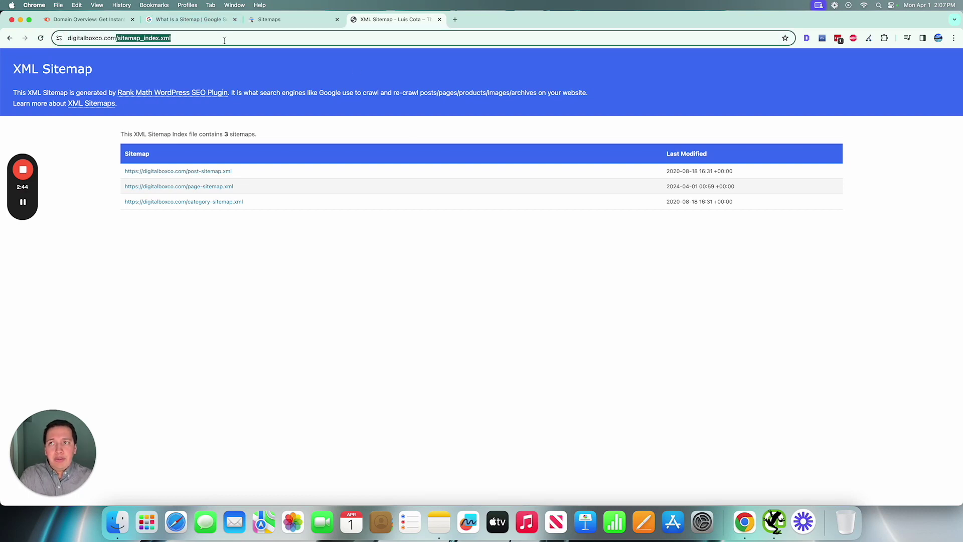
left_click(155, 40)
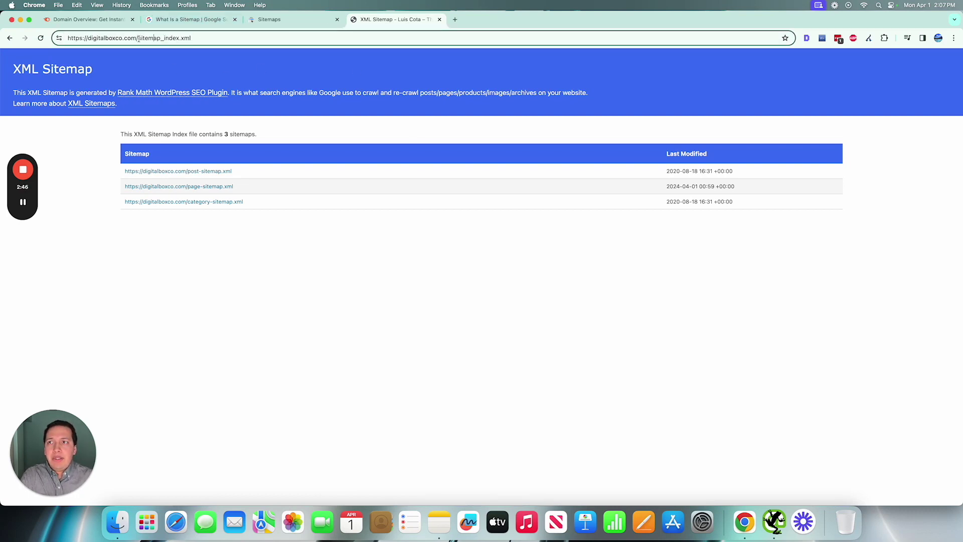
left_click_drag(137, 39, 198, 39)
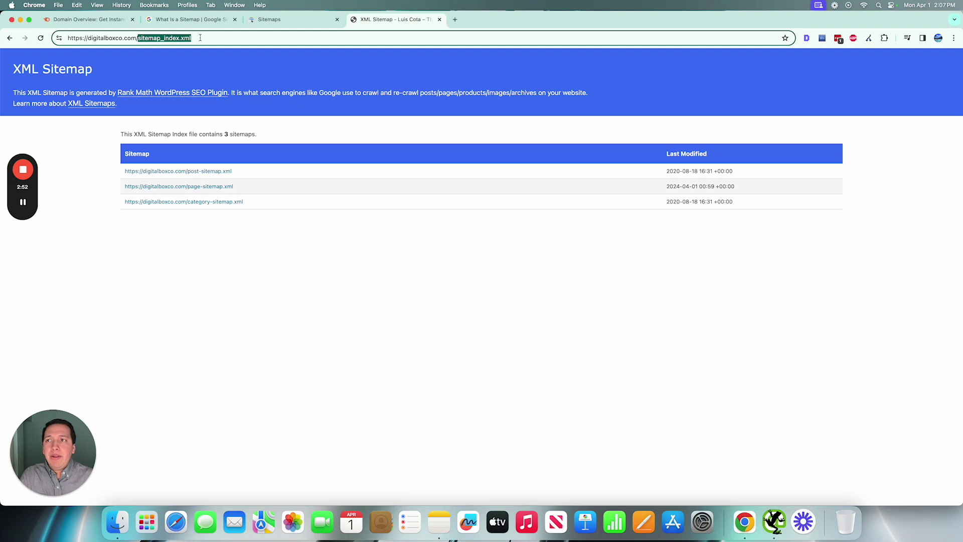
left_click(151, 39)
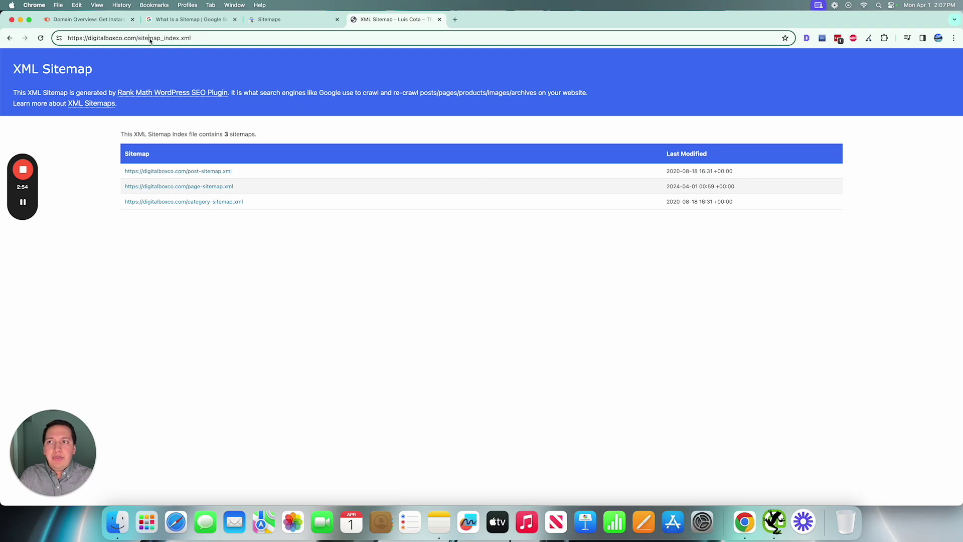
left_click_drag(138, 38, 235, 43)
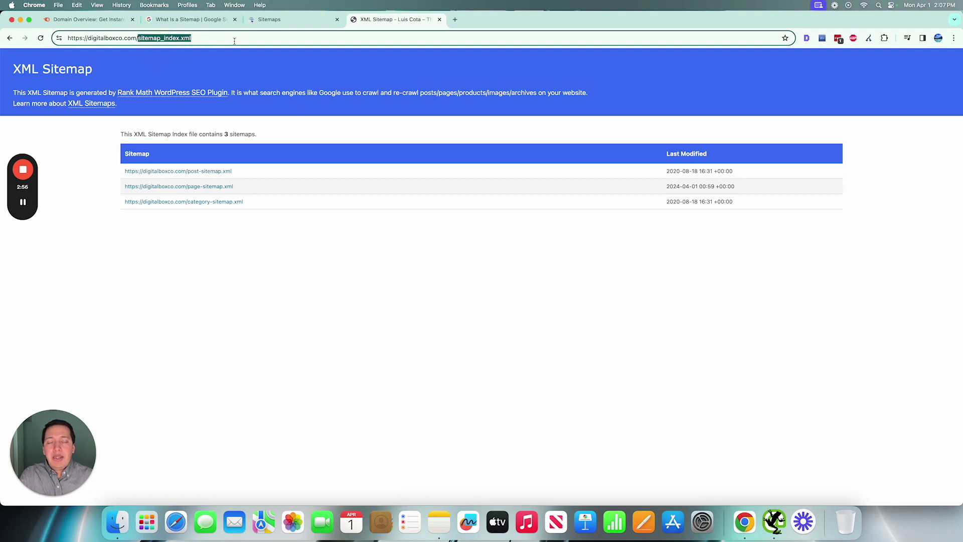
left_click(141, 39)
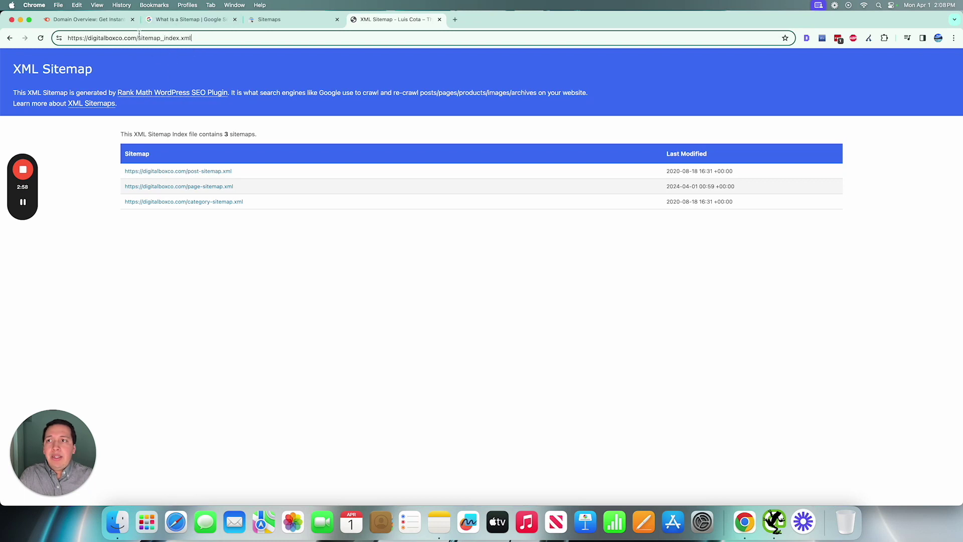
left_click_drag(138, 39, 303, 47)
type("r")
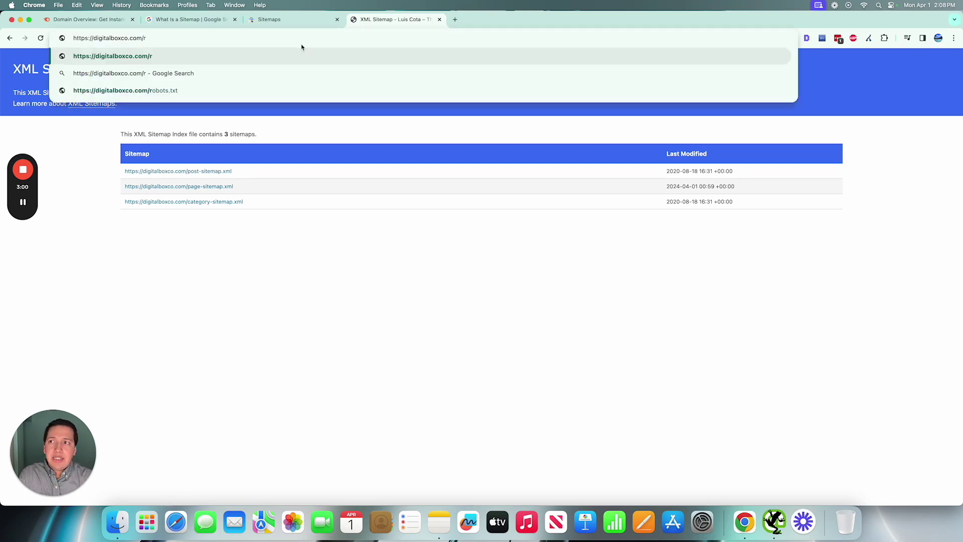
type("obots")
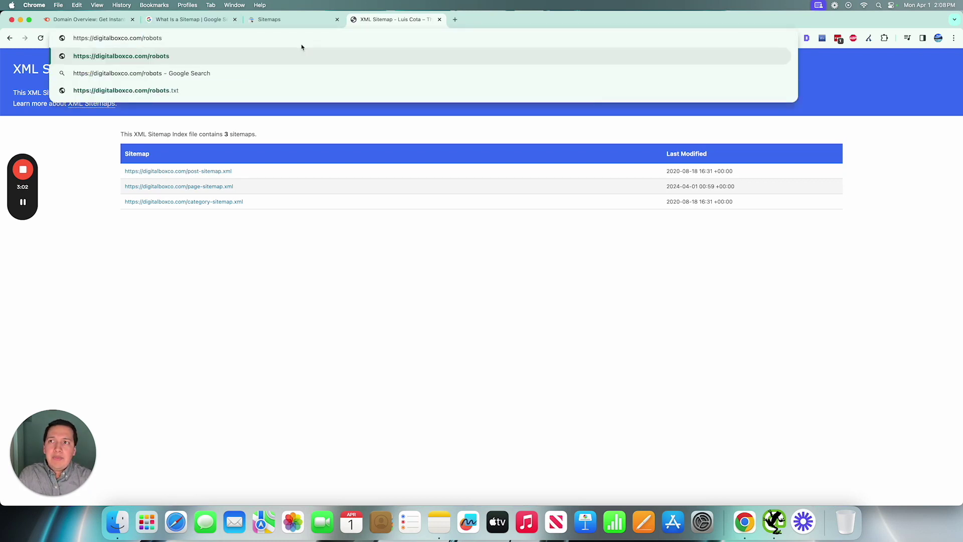
type(".txt")
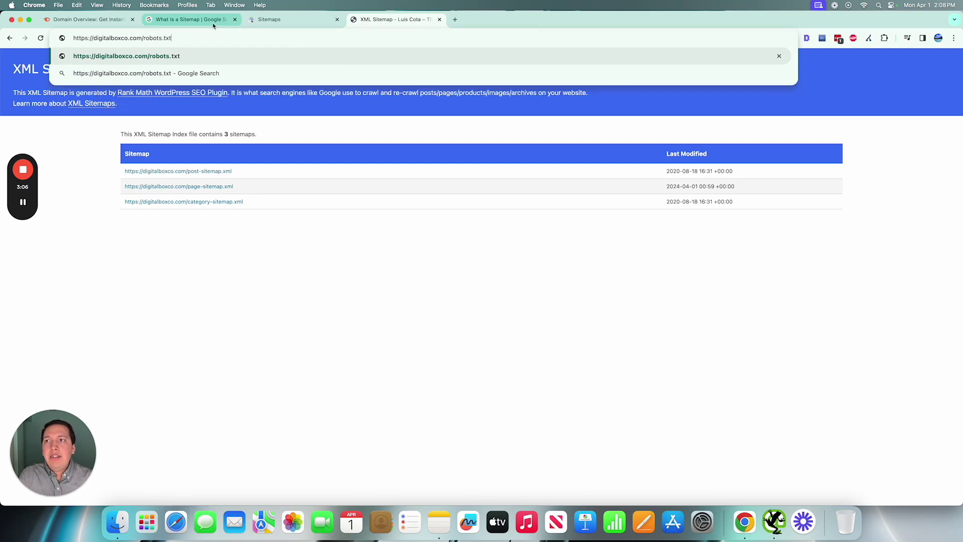
double_click(145, 38)
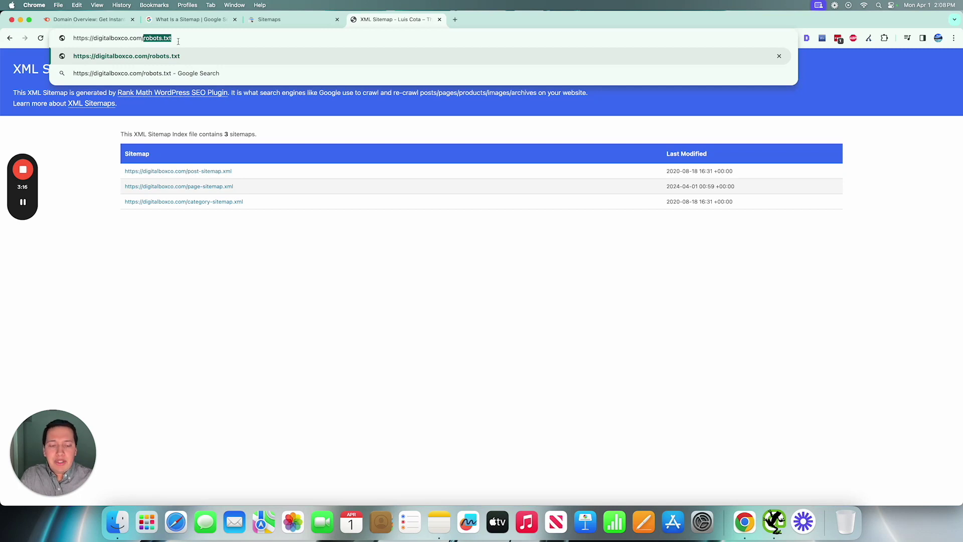
key("Return")
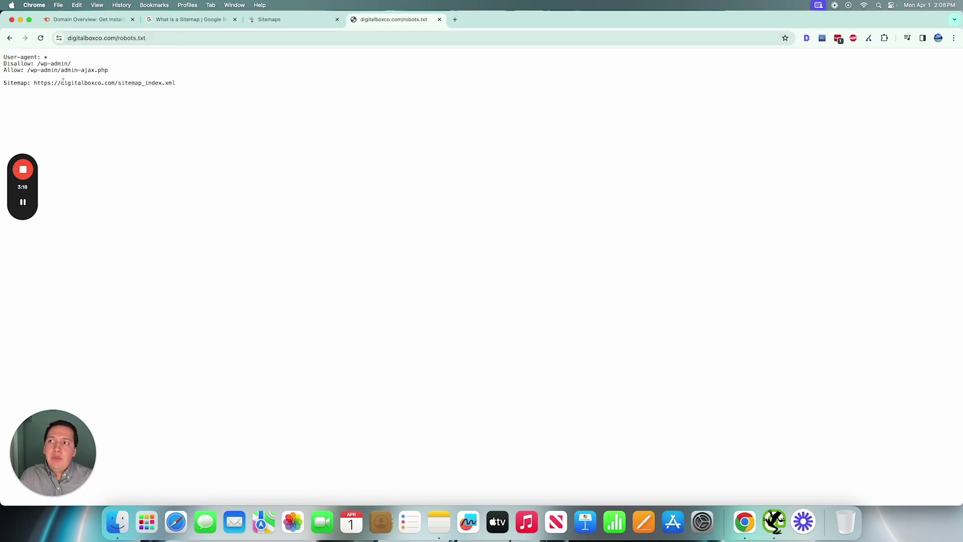
Step: Select the sitemap index URL on robots.txt's Sitemap line and go back to Search Console
triple_click(261, 81)
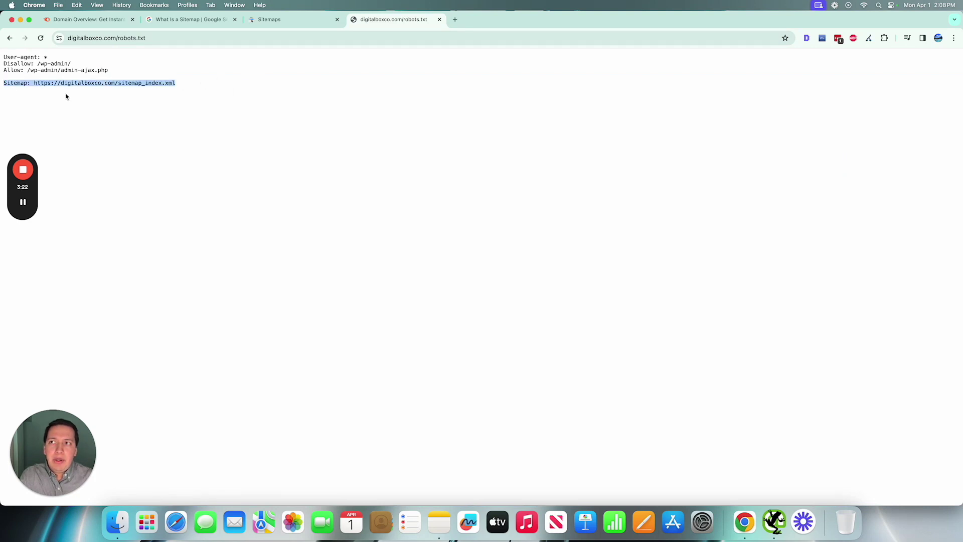
left_click_drag(34, 84, 251, 85)
key("super+c")
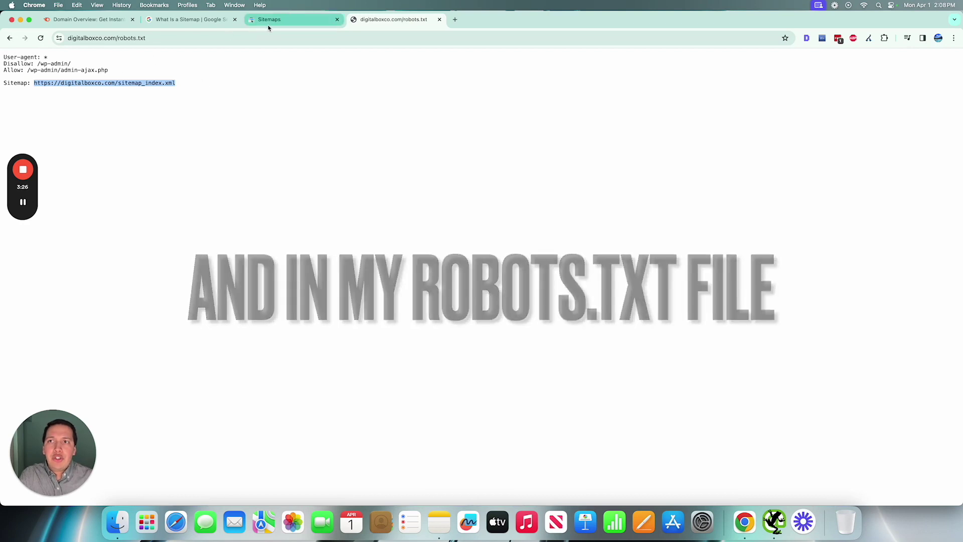
left_click(285, 20)
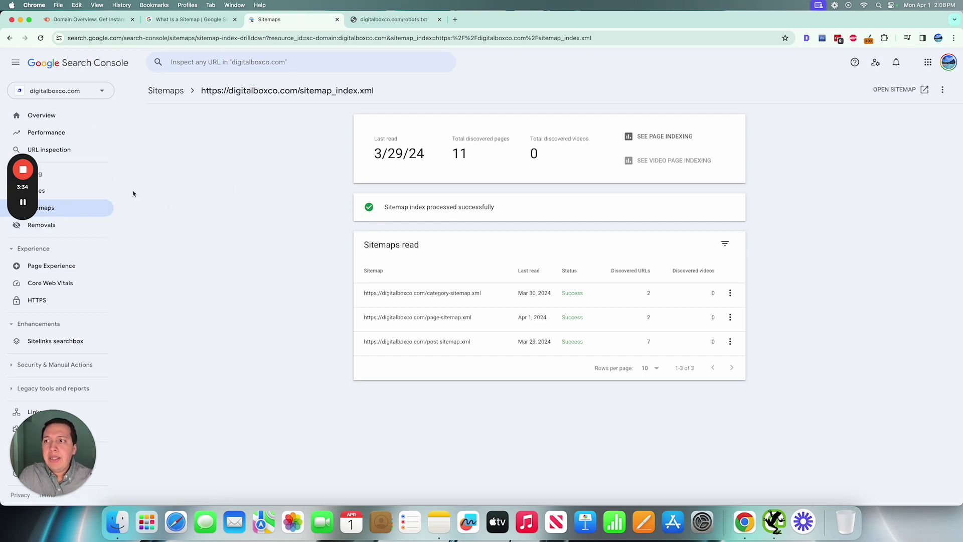
left_click_drag(23, 187, 709, 186)
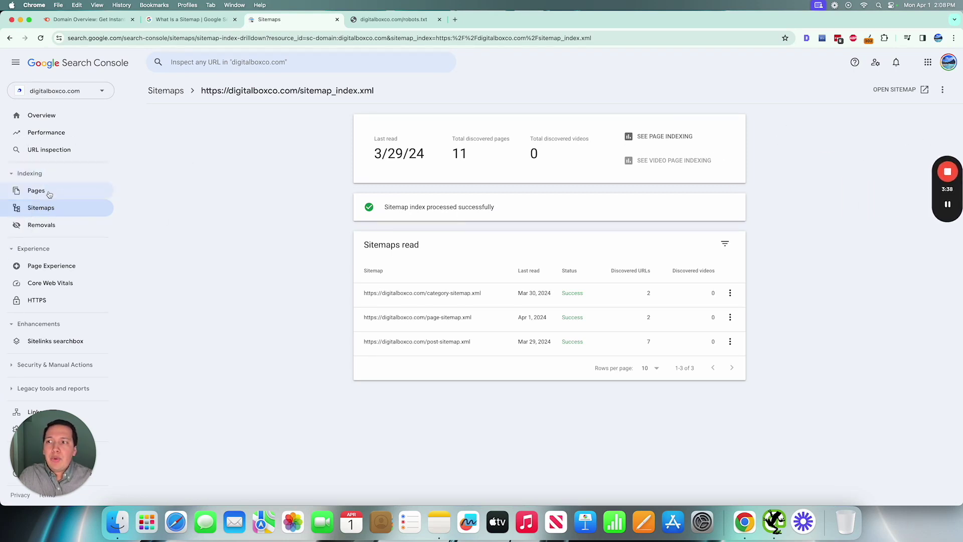
left_click(48, 206)
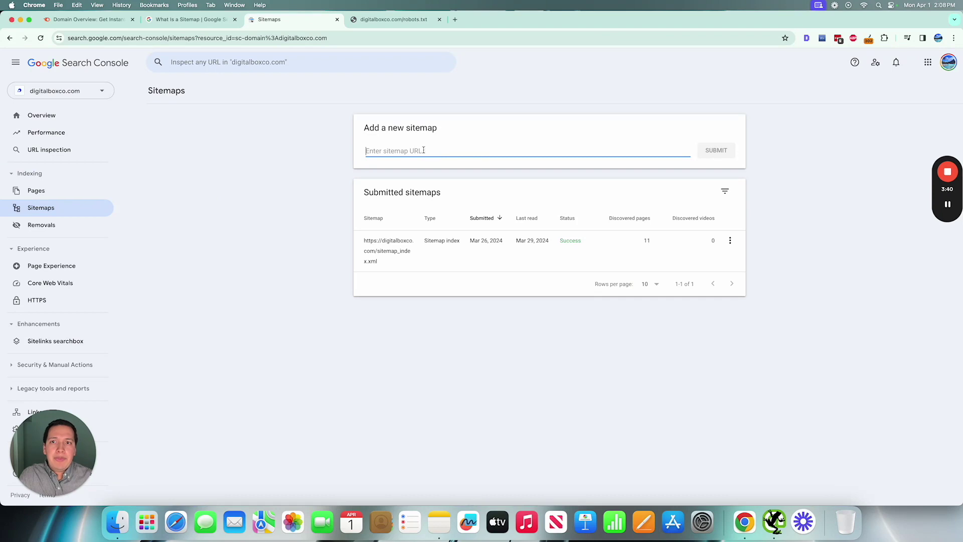
key("super+v")
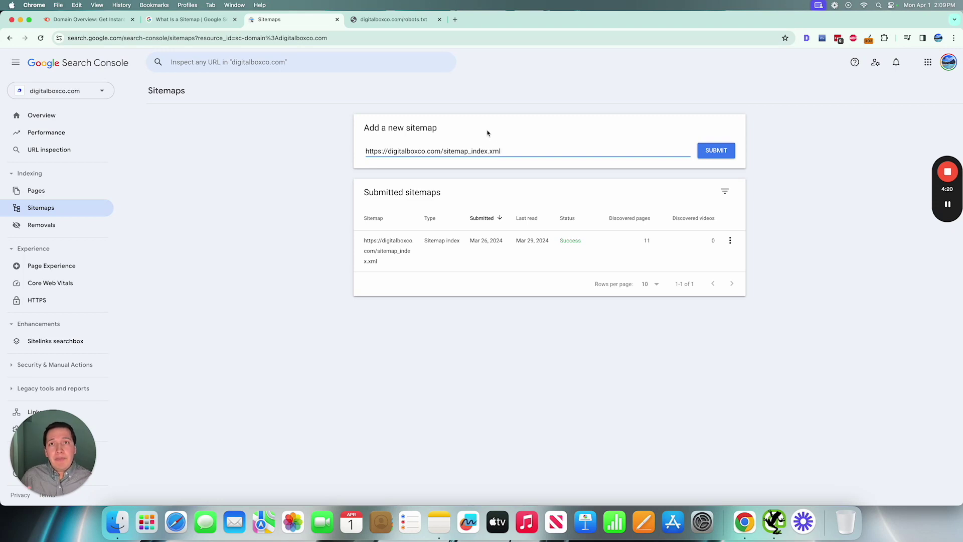
left_click(399, 20)
scroll(353, 124, "left", 5)
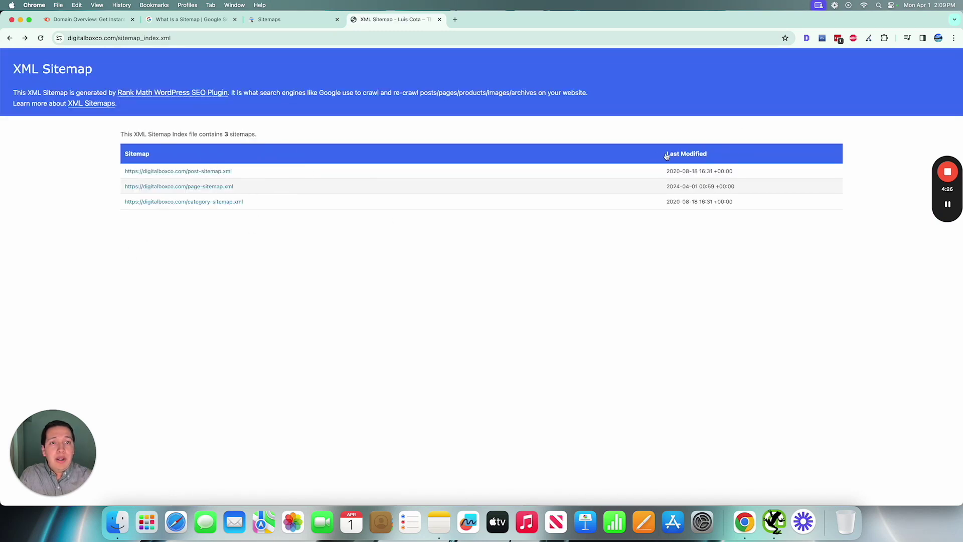
Step: Highlight the Last Modified column on the sitemap index page listing three sitemaps
left_click_drag(667, 155, 799, 165)
left_click(689, 255)
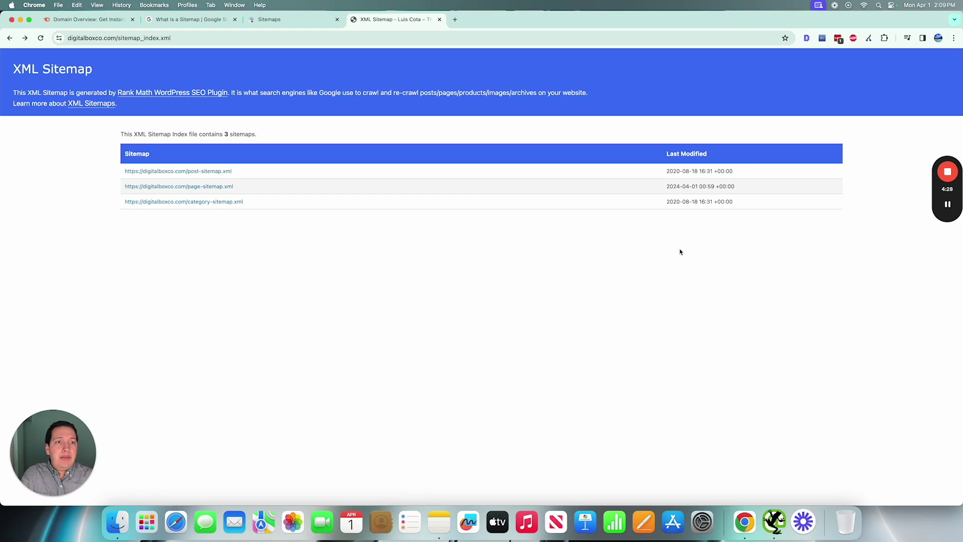